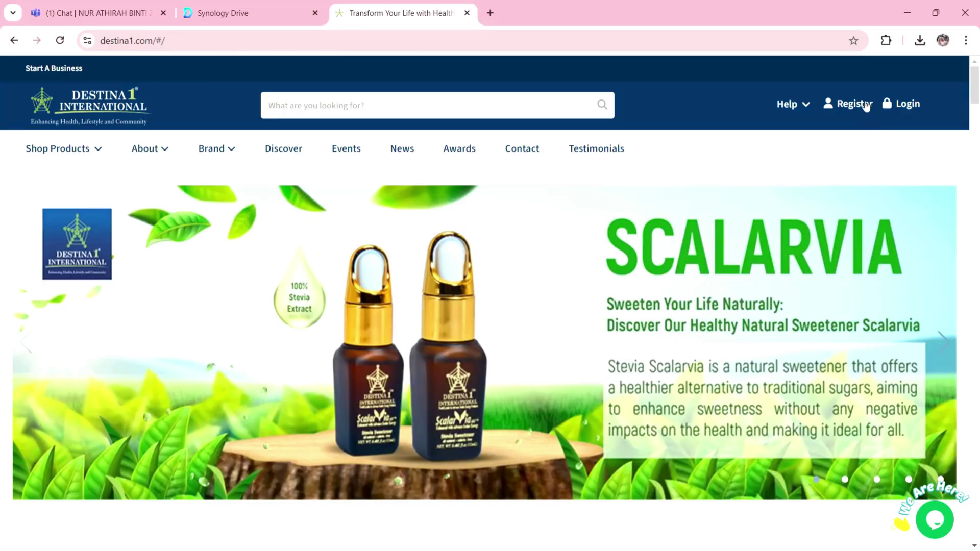
Open the registration page and choose Malaysia as the registration country
left_click(862, 106)
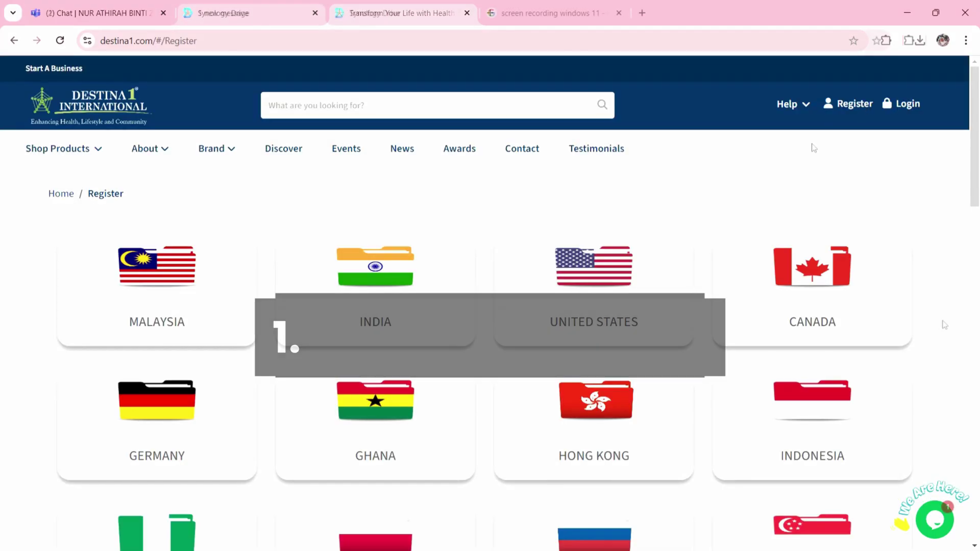
scroll(942, 323, "down", 1)
scroll(944, 325, "down", 1)
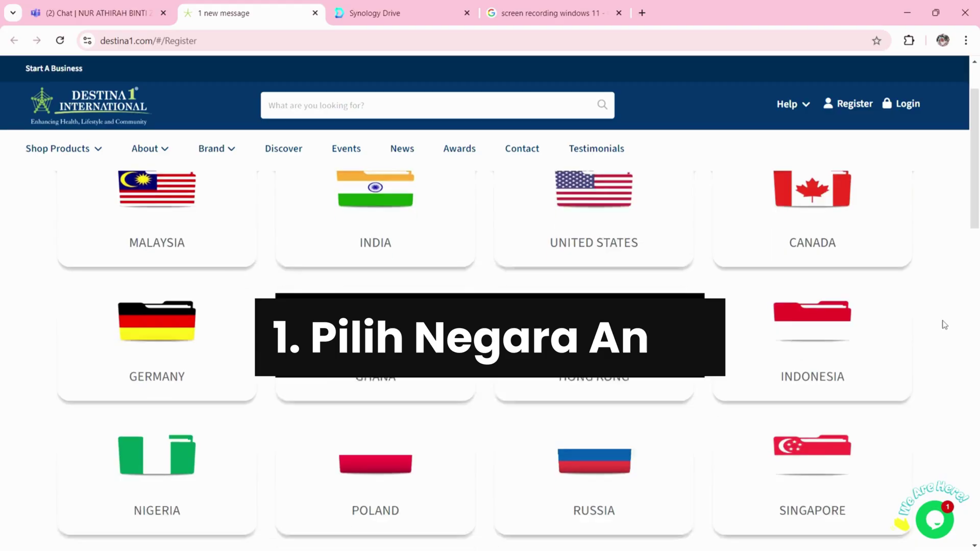
scroll(944, 325, "down", 1)
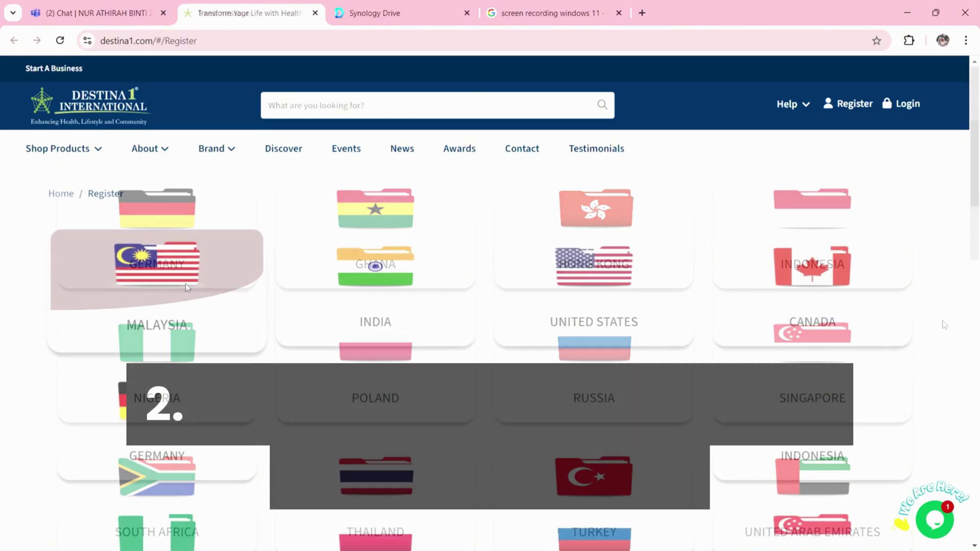
left_click(185, 284)
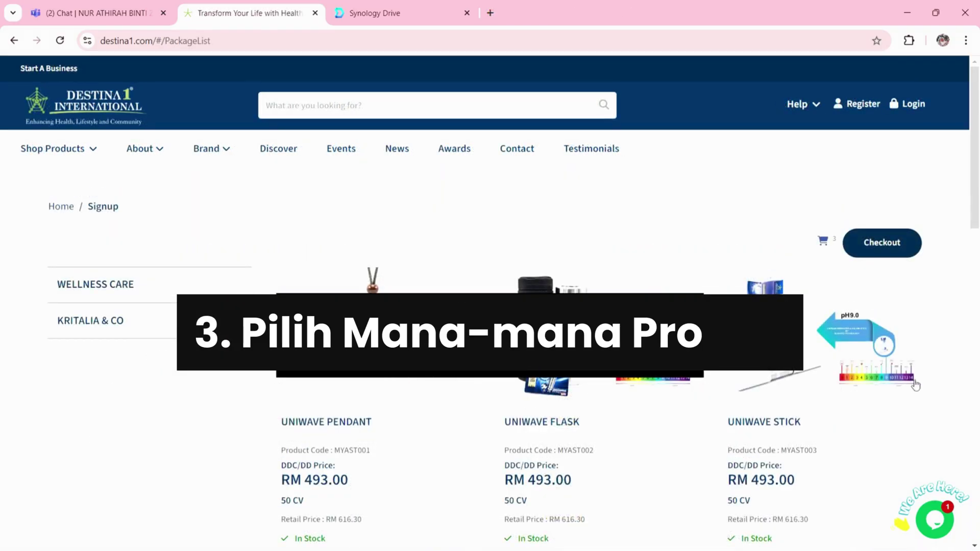
Add one UNIWAVE STICK to the shopping cart and view the cart
scroll(919, 387, "down", 3)
scroll(919, 387, "down", 1)
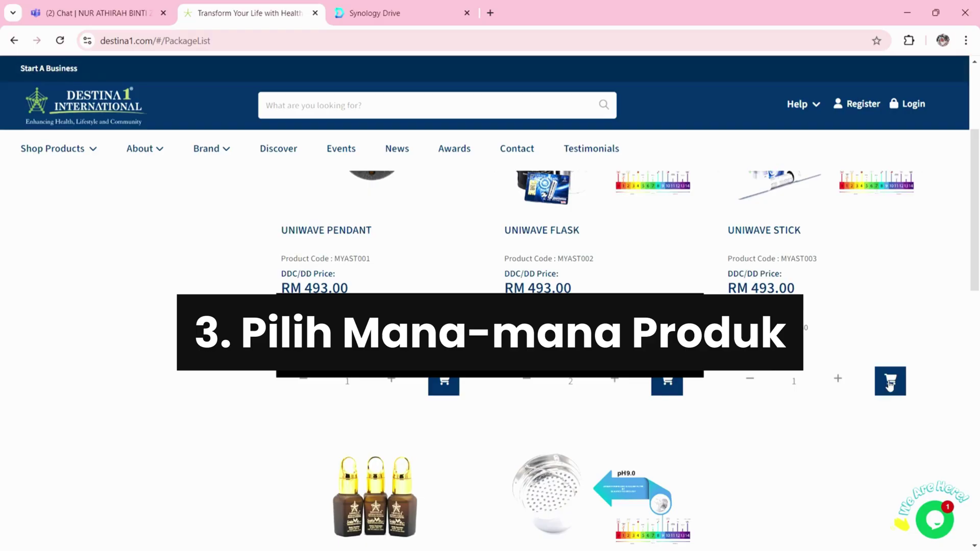
left_click(889, 385)
mouse_move(825, 242)
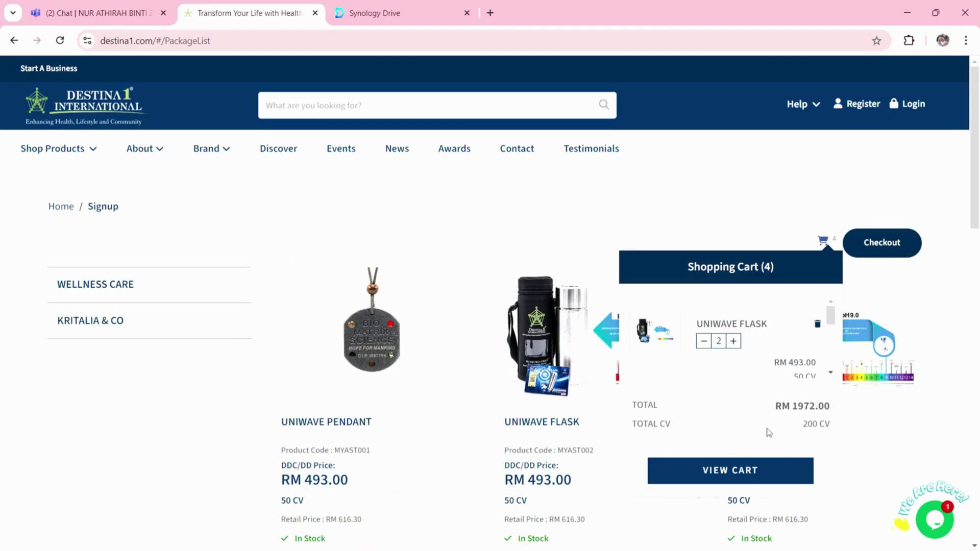
left_click(741, 470)
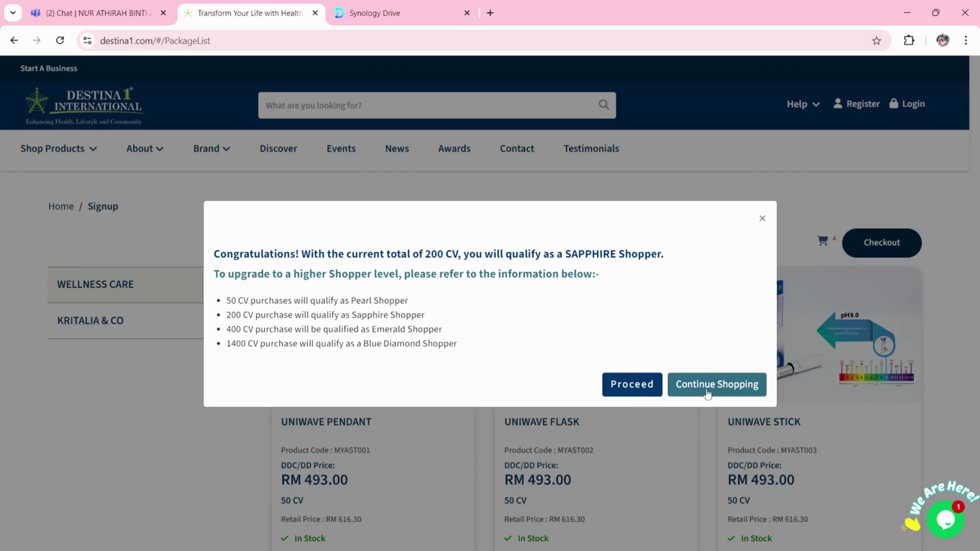
Proceed with the current cart at the Sapphire Shopper level and submit the 12-month enrollment package page
left_click(648, 388)
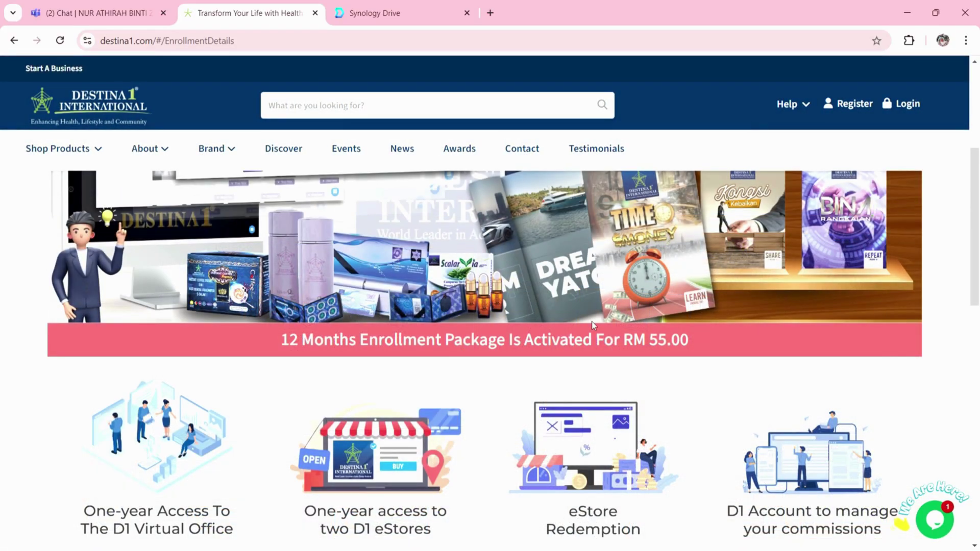
scroll(591, 322, "down", 3)
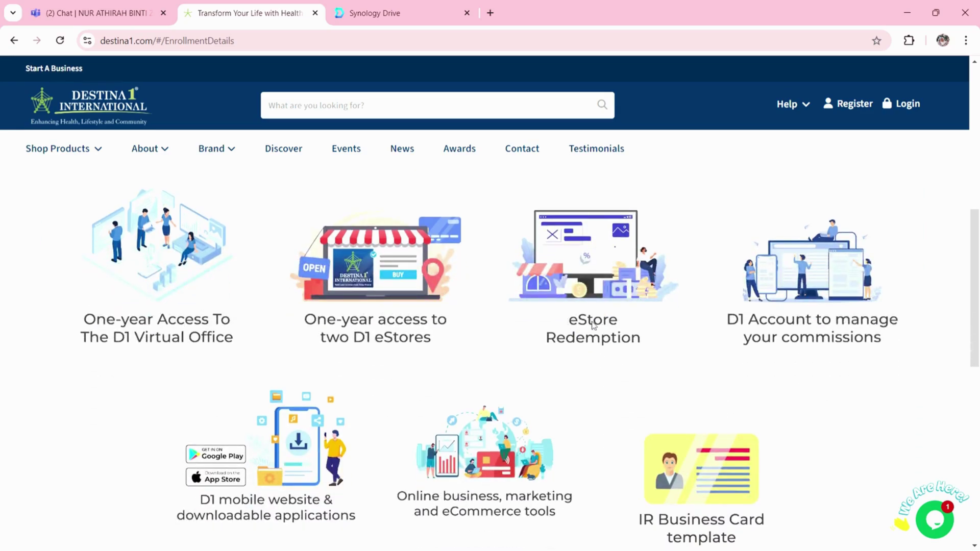
scroll(593, 325, "down", 2)
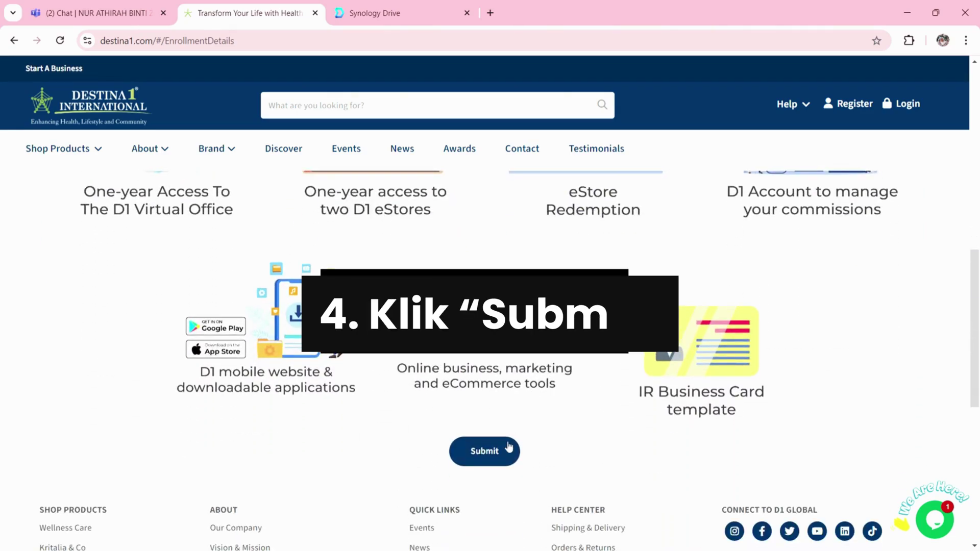
left_click(506, 453)
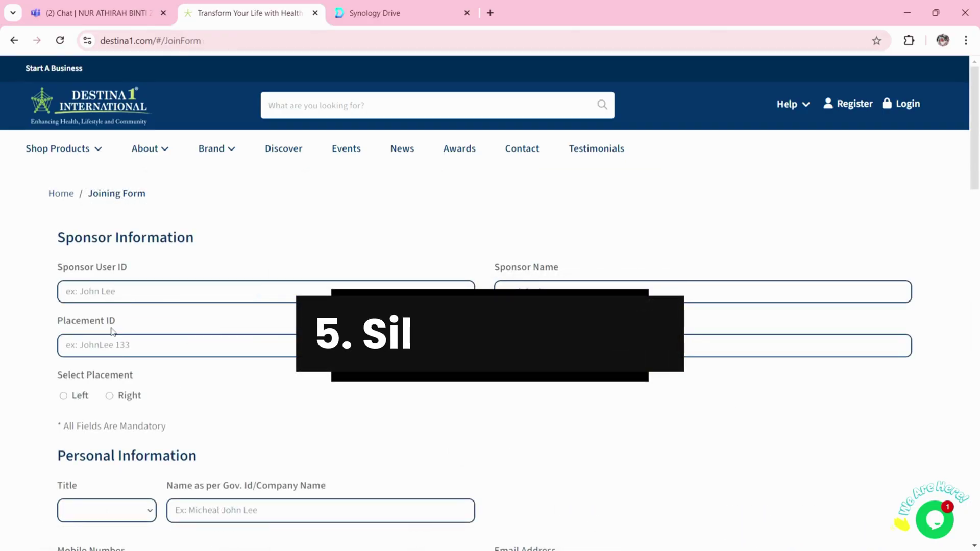
Fill in the Sponsor User ID and Placement ID in the joining form and select the Right placement
left_click(165, 301)
key("ctrl+v")
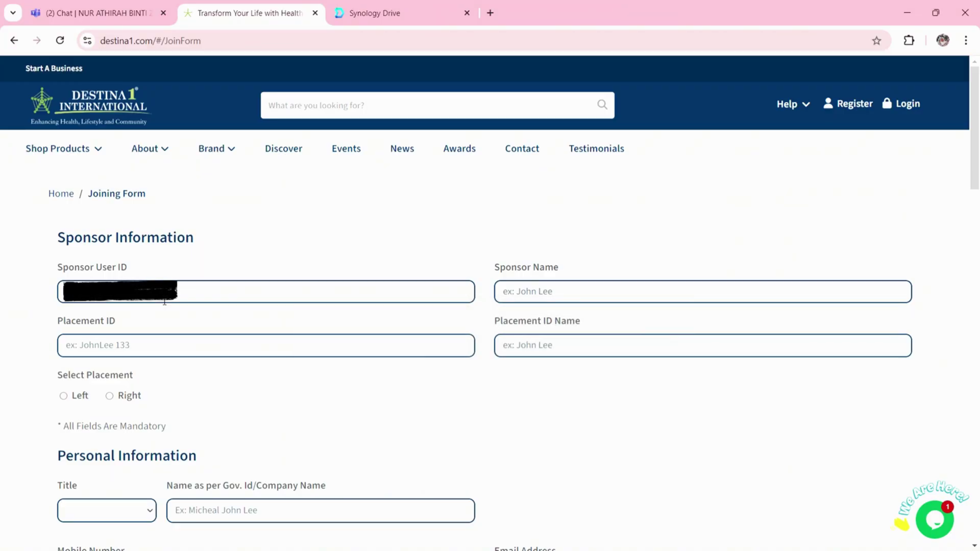
left_click(148, 345)
key("ctrl+v")
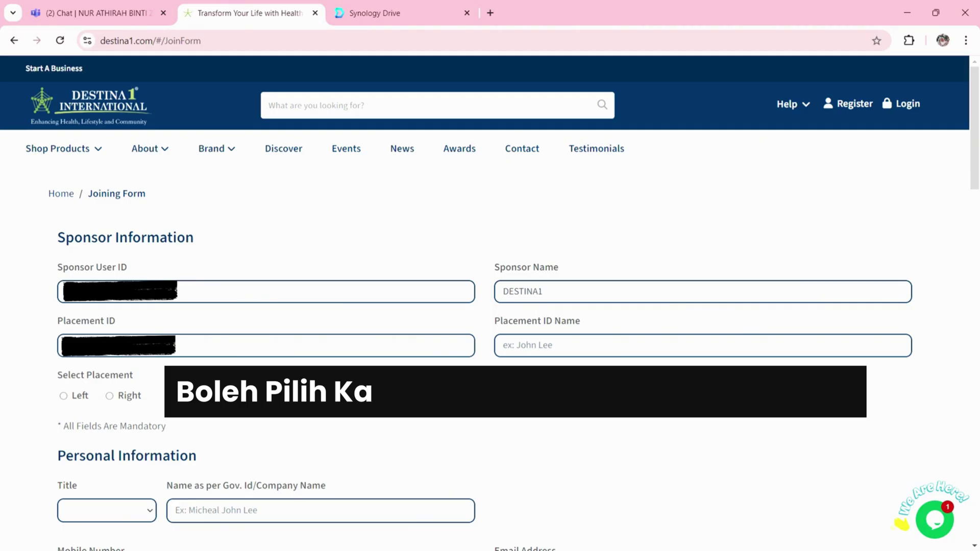
left_click(109, 396)
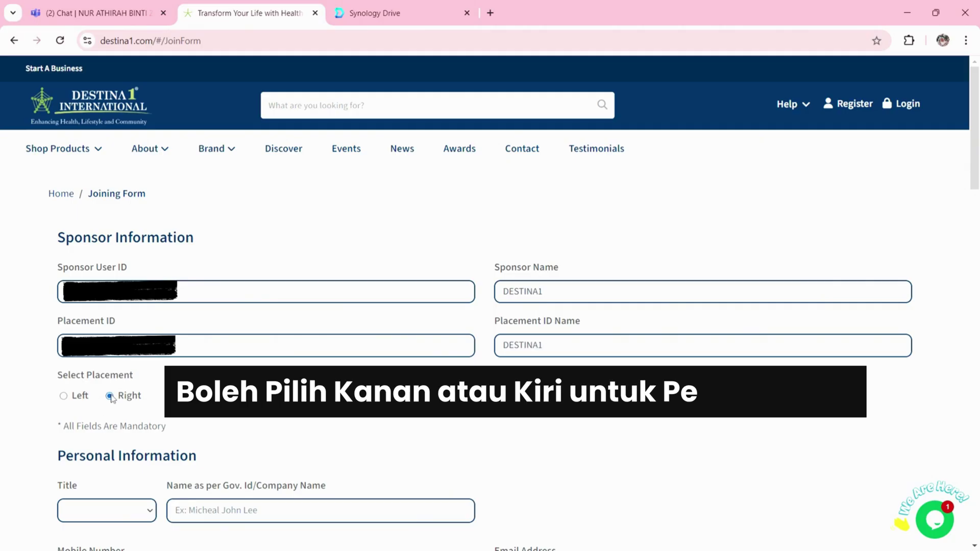
Fill in the personal information with title Mr, name, mobile number and e-mail, plus the full address details including city and zip code
scroll(112, 398, "down", 4)
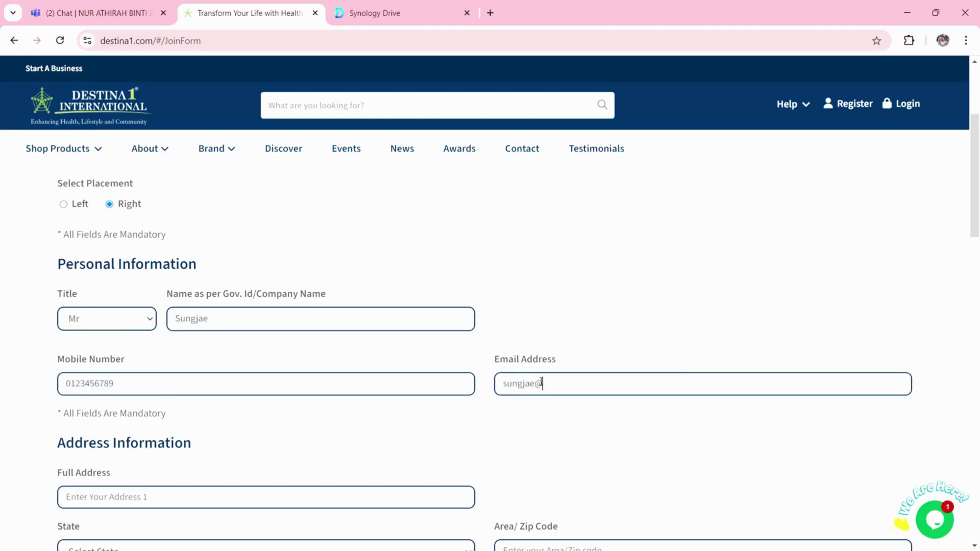
type("gmail.com")
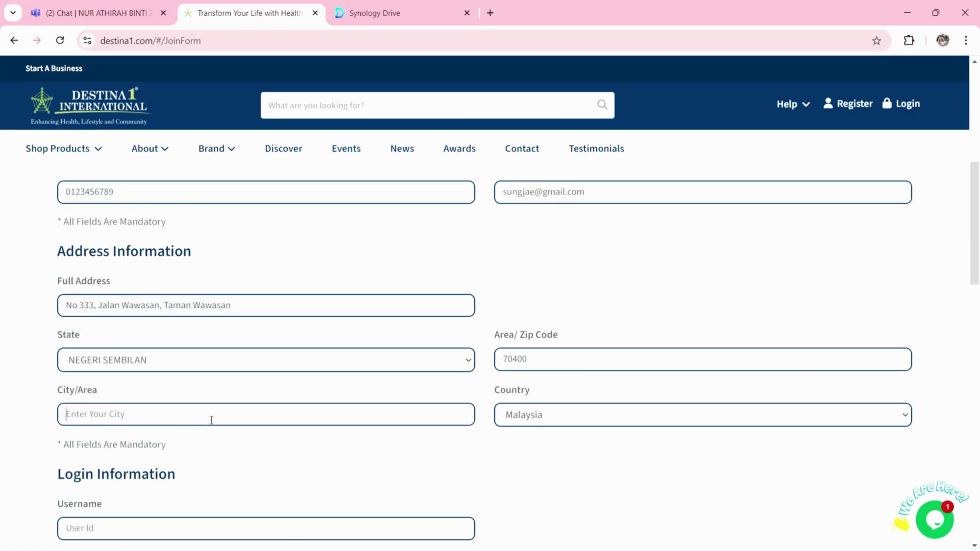
type("Seremban")
Enter the username and the login/transaction password with its confirmation in the Login Information section
scroll(229, 466, "down", 3)
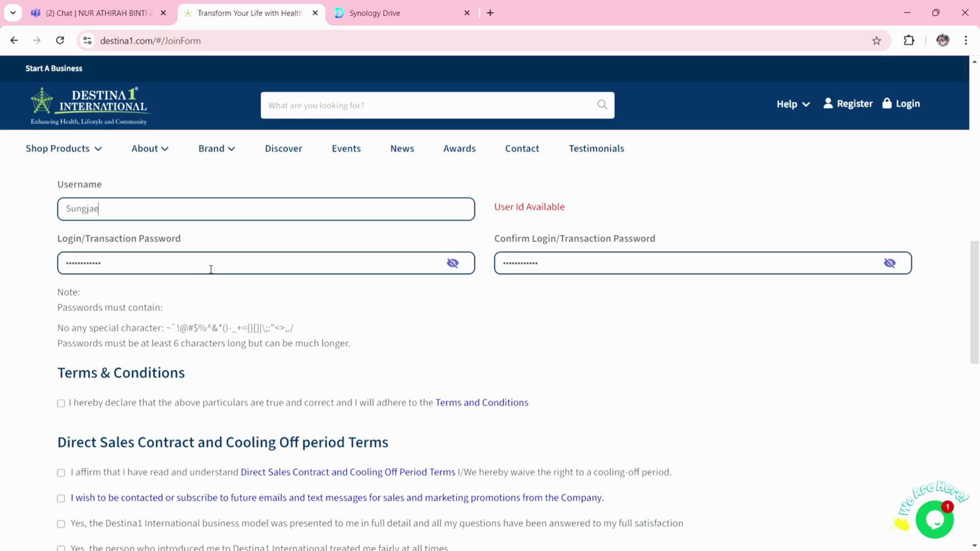
scroll(478, 309, "up", 3)
scroll(499, 325, "down", 1)
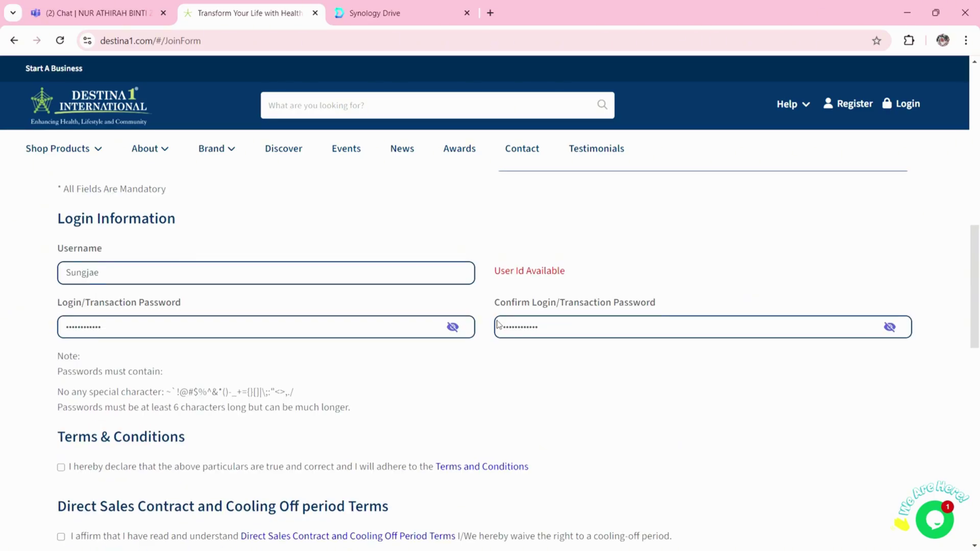
scroll(479, 324, "down", 1)
scroll(449, 325, "up", 1)
scroll(460, 401, "up", 1)
Accept the Terms & Conditions and all direct sales contract declarations, and submit the joining form
scroll(460, 401, "down", 1)
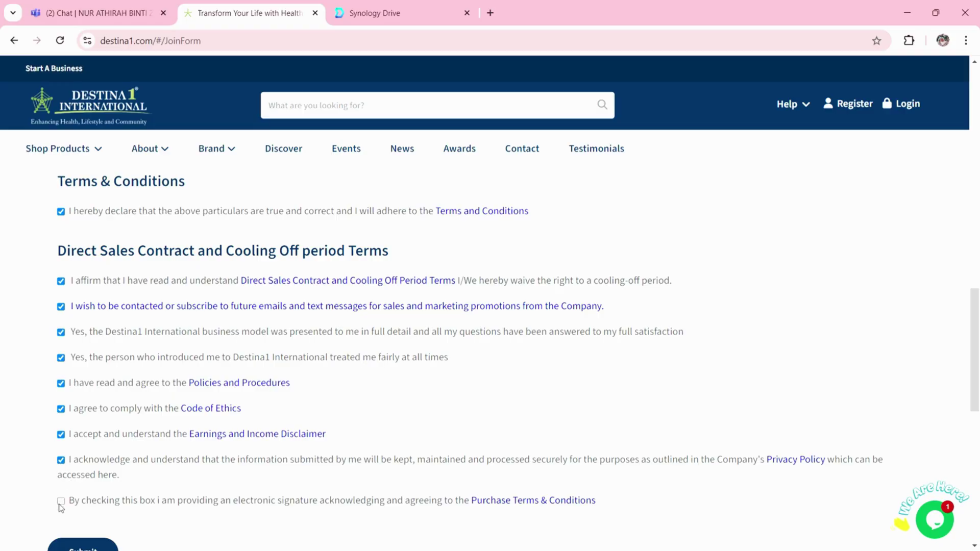
scroll(103, 492, "down", 1)
left_click(103, 492)
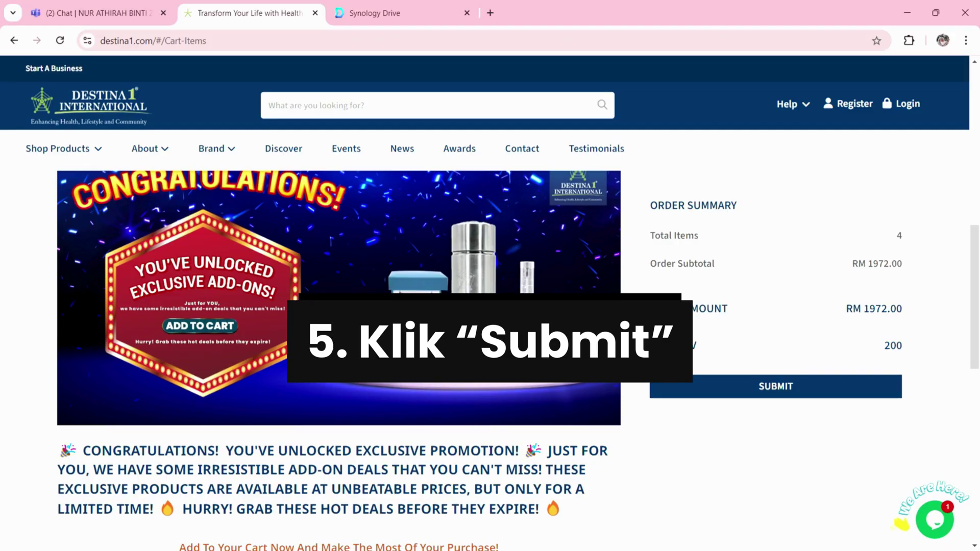
Submit the cart order summary and set the checkout handling method to Self Collect
left_click(778, 393)
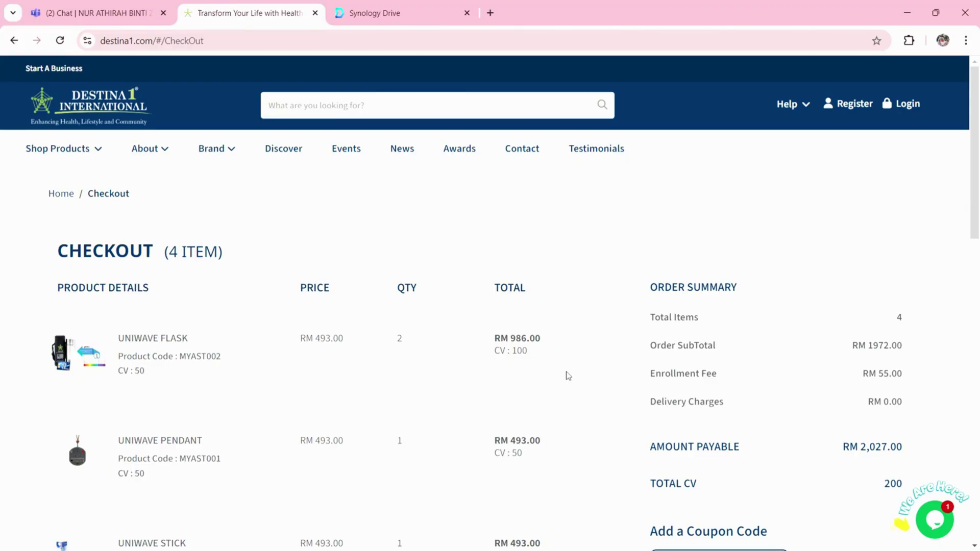
scroll(972, 397, "down", 1)
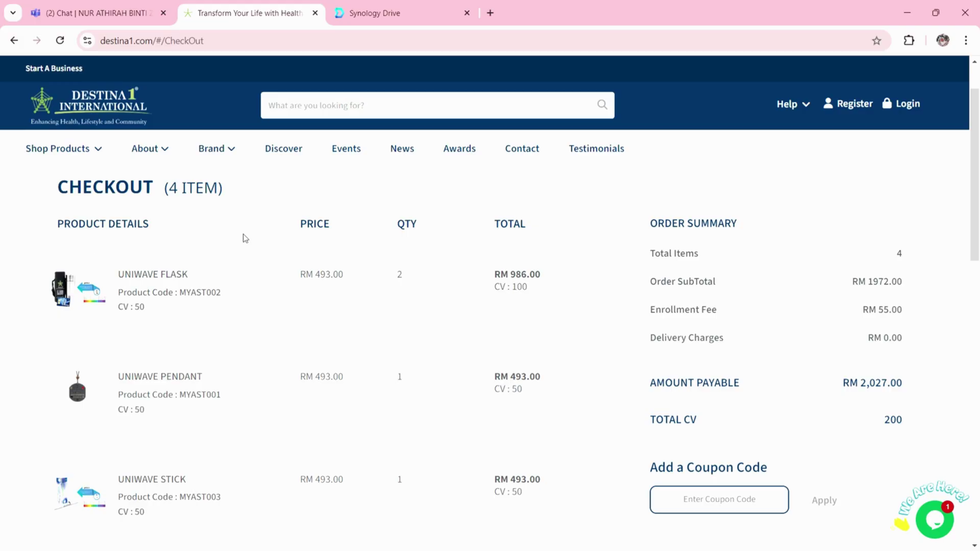
scroll(245, 239, "down", 2)
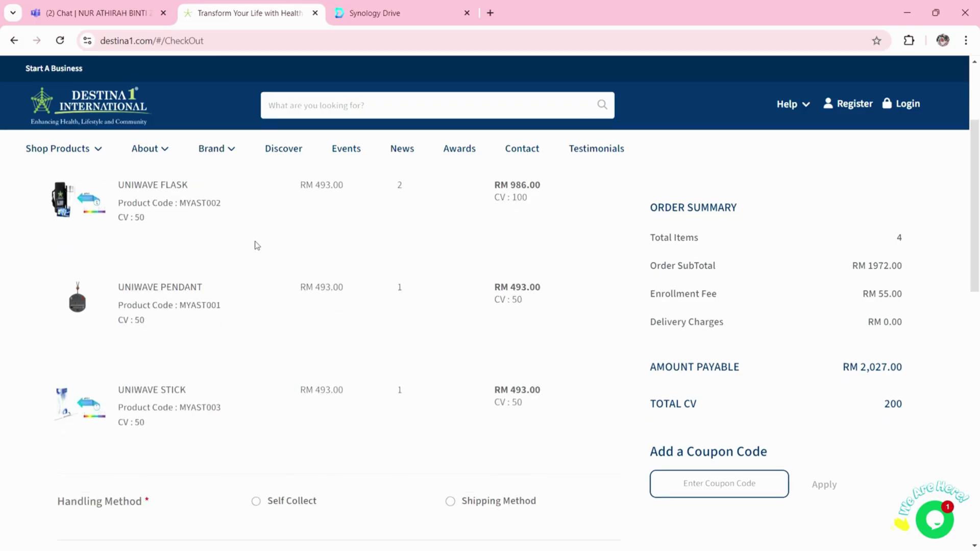
scroll(256, 245, "down", 3)
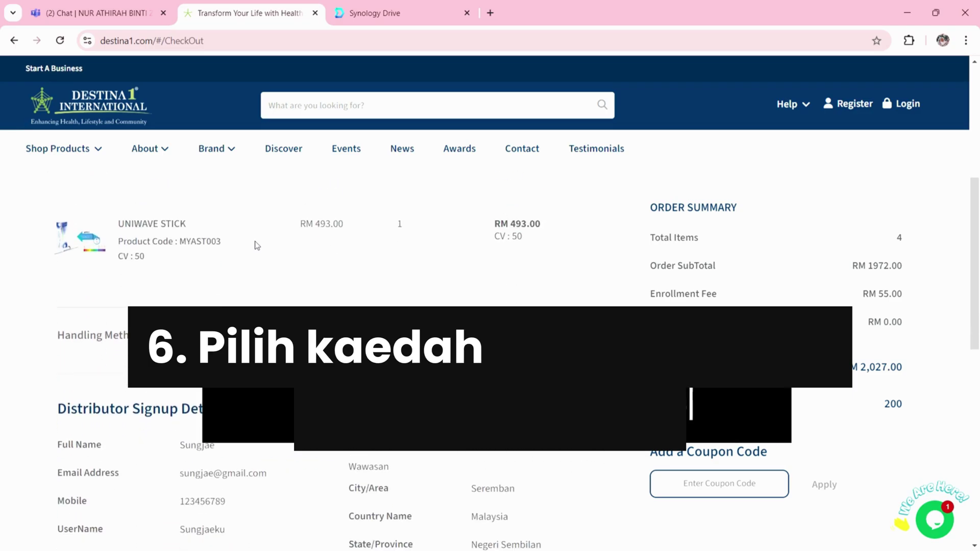
scroll(255, 245, "down", 1)
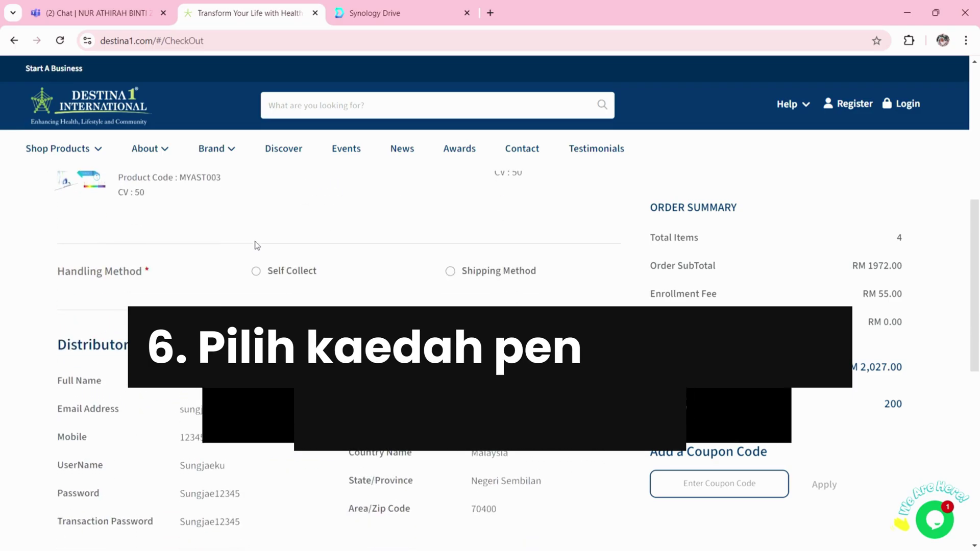
left_click(256, 271)
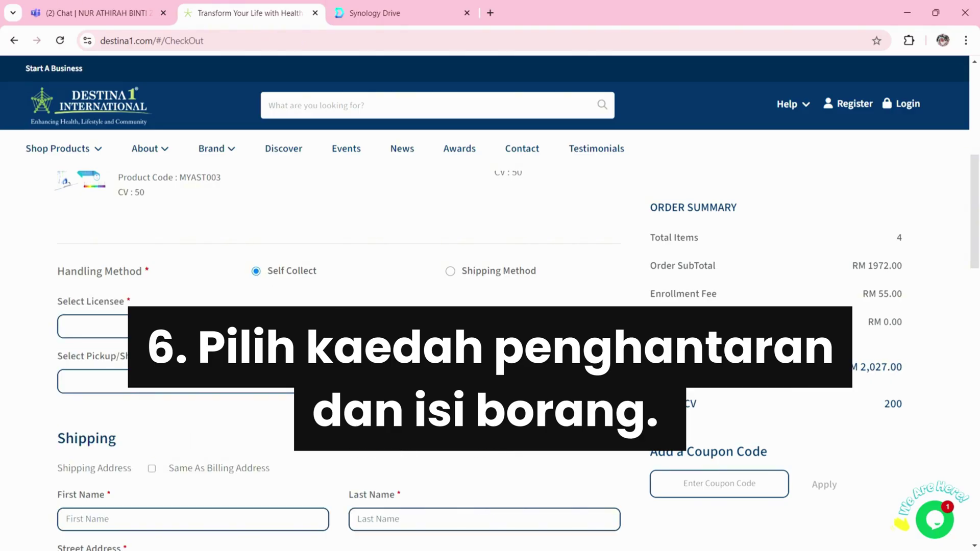
Review the shipping form and distributor profile details, and agree to the Purchase Terms & Conditions
scroll(261, 274, "down", 1)
scroll(419, 388, "down", 3)
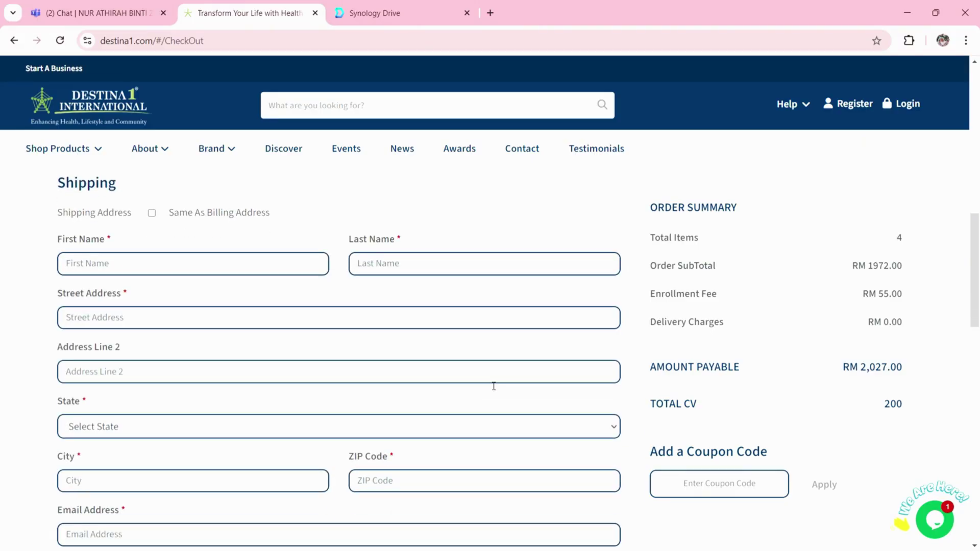
scroll(493, 386, "down", 2)
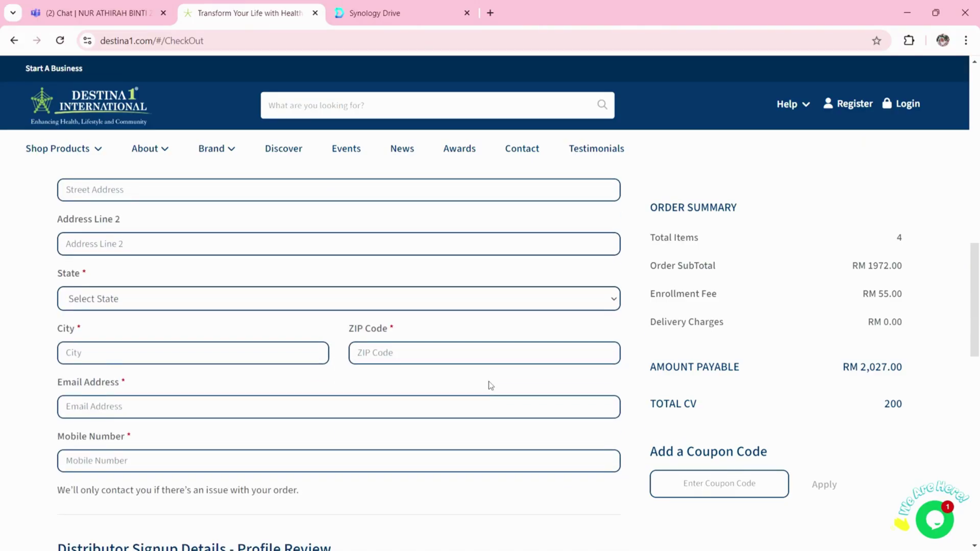
scroll(490, 385, "down", 5)
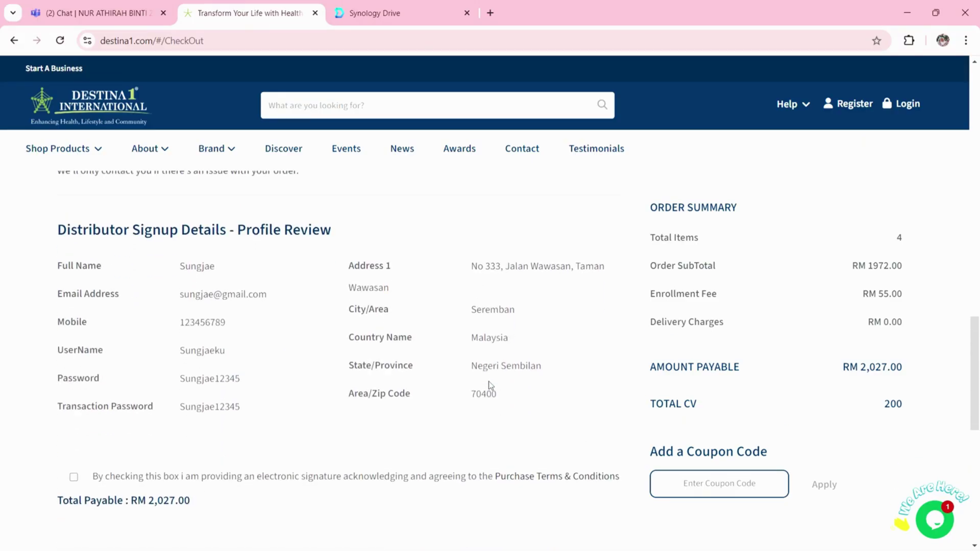
scroll(488, 385, "down", 1)
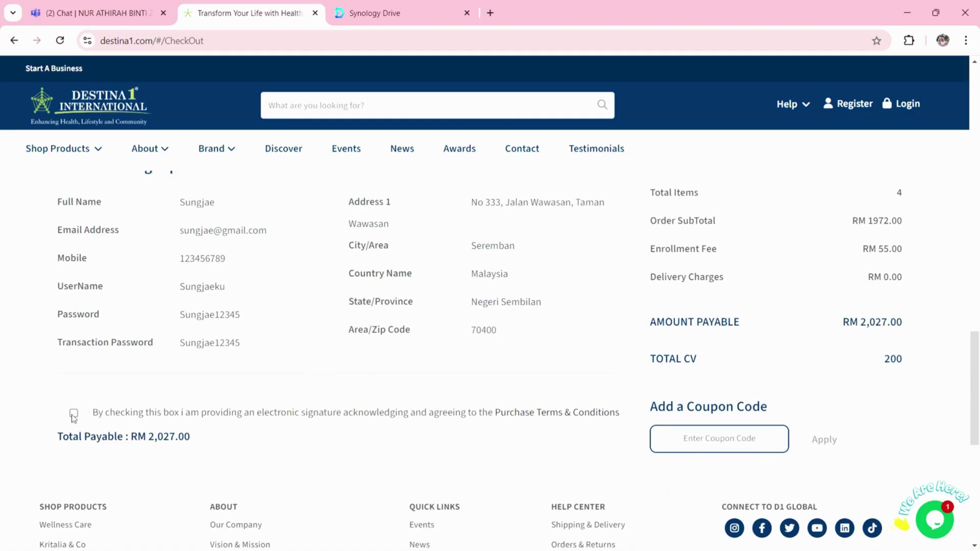
left_click(74, 412)
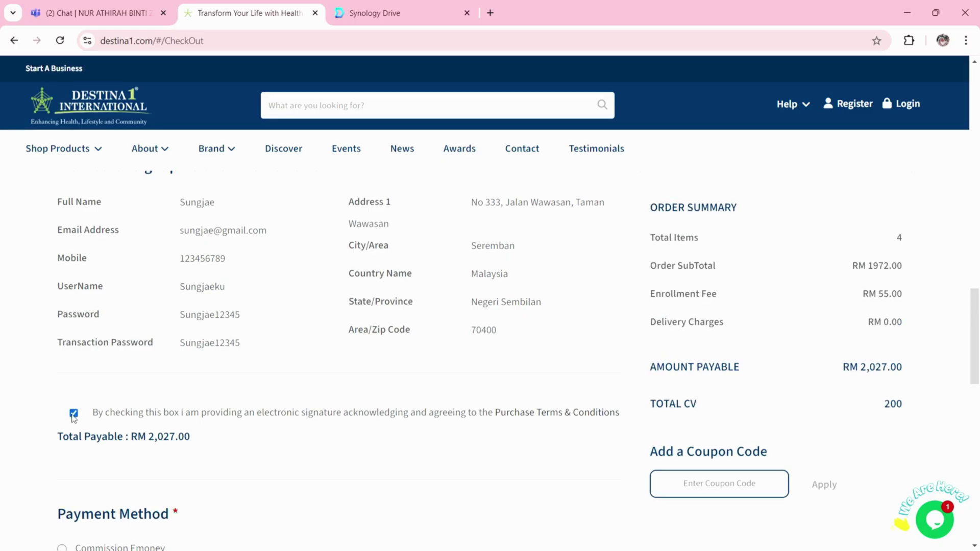
Select IPay as the payment method for the order
scroll(236, 408, "down", 2)
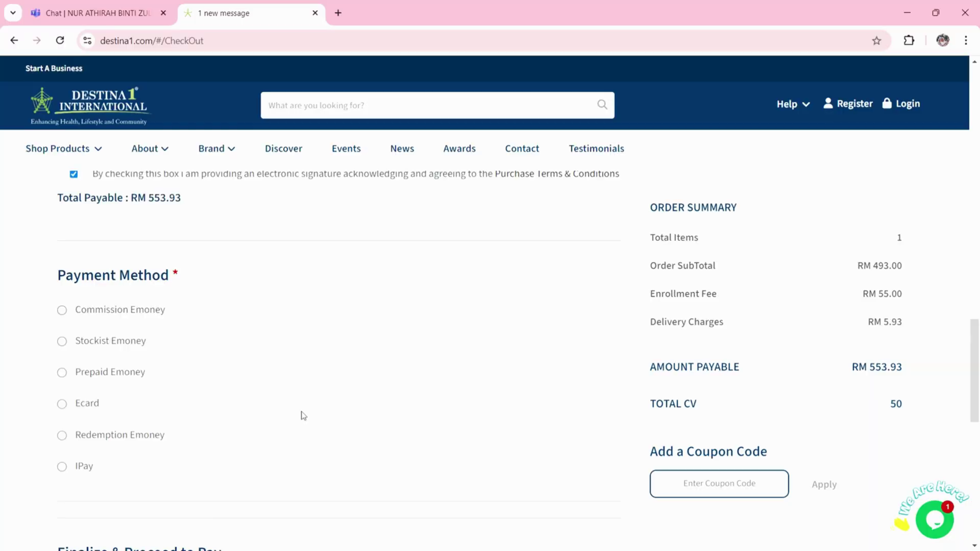
scroll(293, 415, "down", 1)
scroll(287, 415, "down", 1)
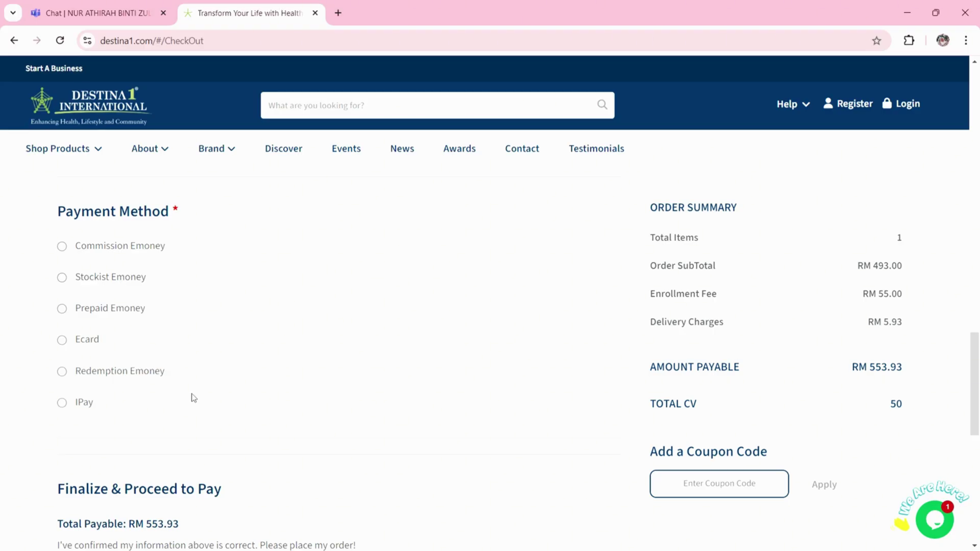
left_click(63, 403)
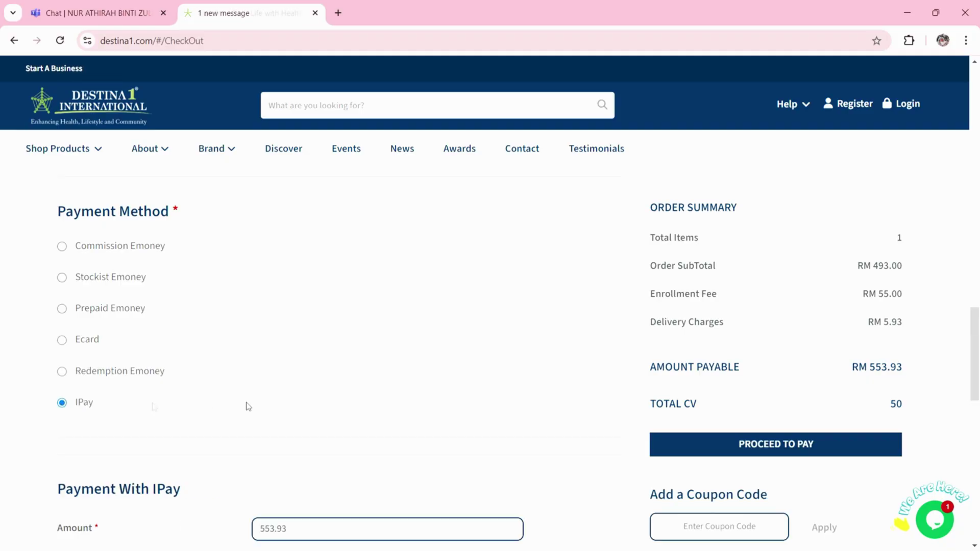
scroll(317, 405, "down", 5)
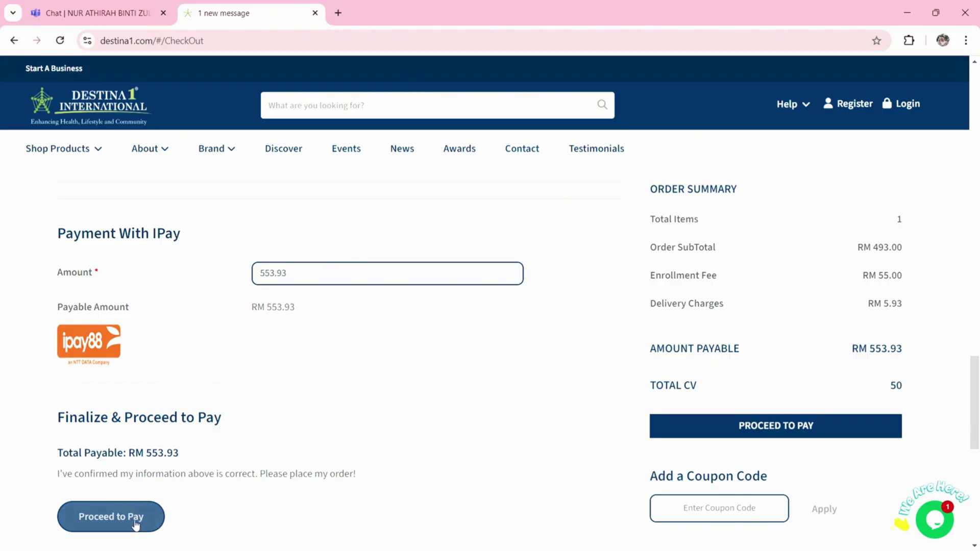
Place the order with IPay and proceed with the Boost Wallet payment on the iPay88 payment page
scroll(164, 441, "down", 1)
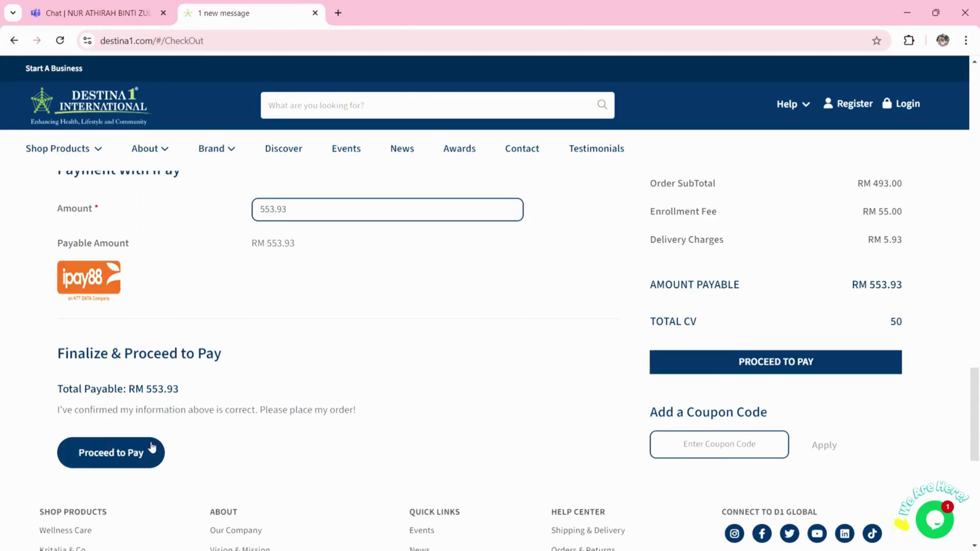
left_click(152, 448)
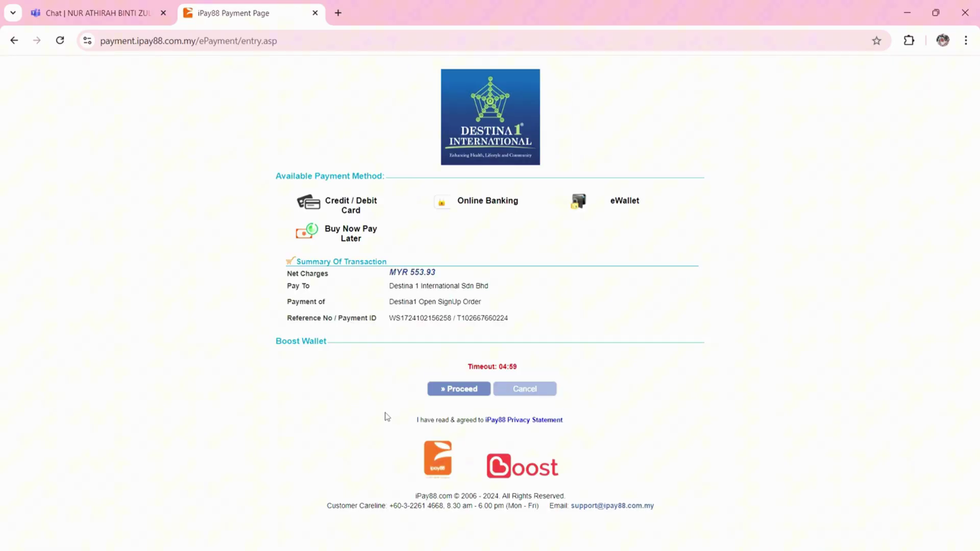
left_click(448, 390)
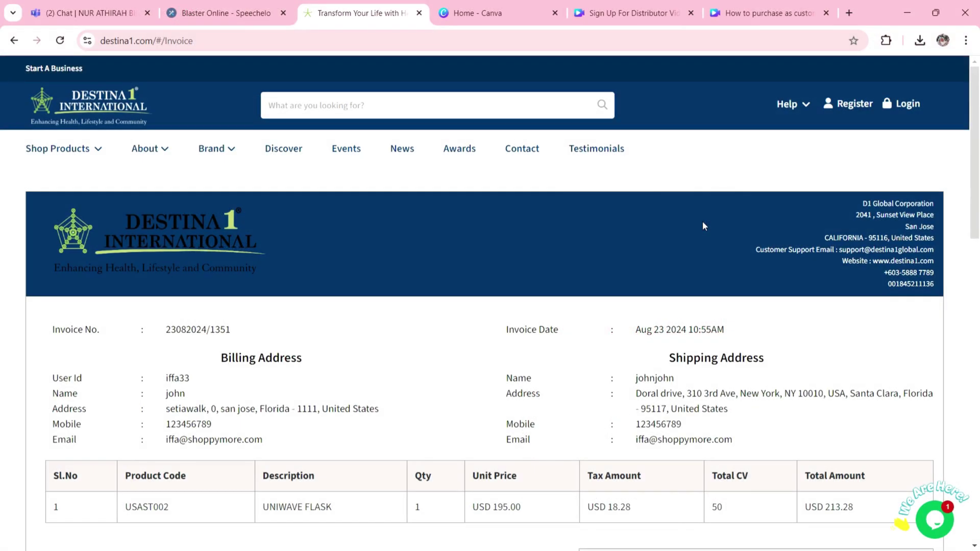
Review the order invoice, including the billing and shipping details, product line, mode of payment and order summary
scroll(702, 221, "down", 1)
scroll(703, 226, "down", 3)
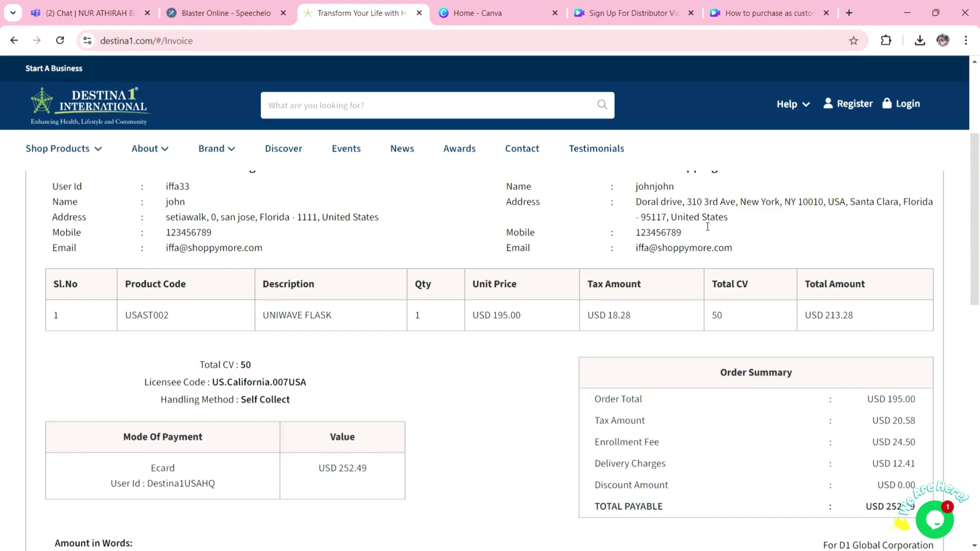
scroll(703, 226, "down", 1)
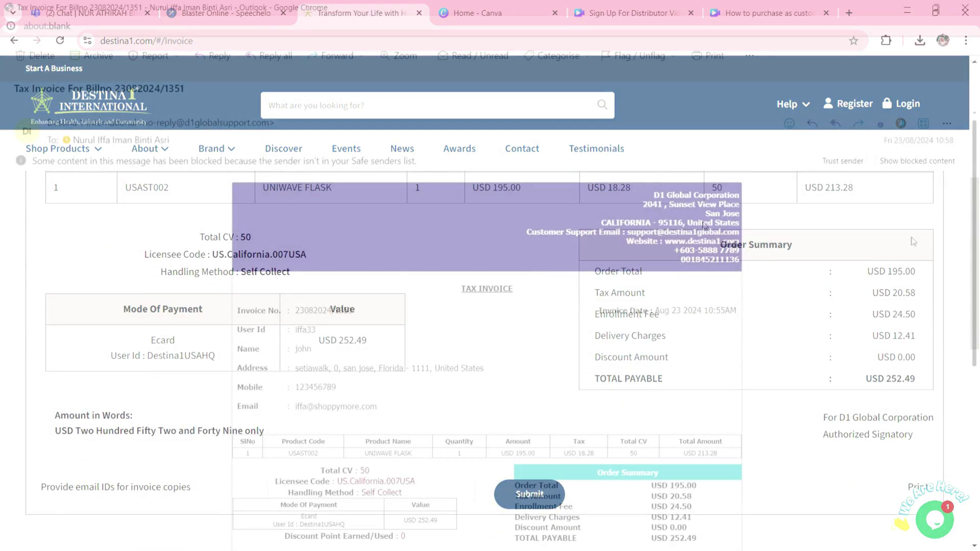
Switch to Outlook and read the tax invoice email and the Destina 1 welcome email through to the account login details
scroll(913, 242, "down", 1)
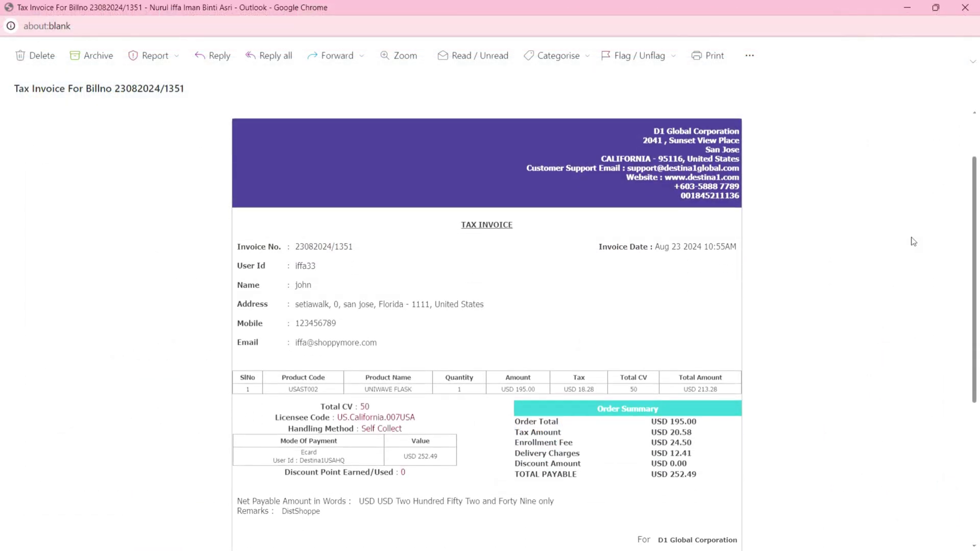
scroll(912, 241, "down", 1)
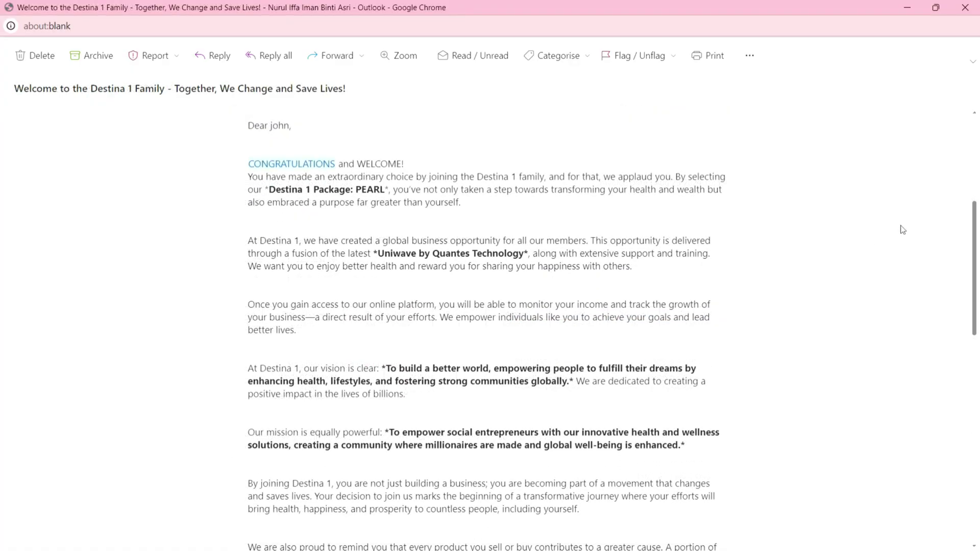
scroll(902, 229, "down", 1)
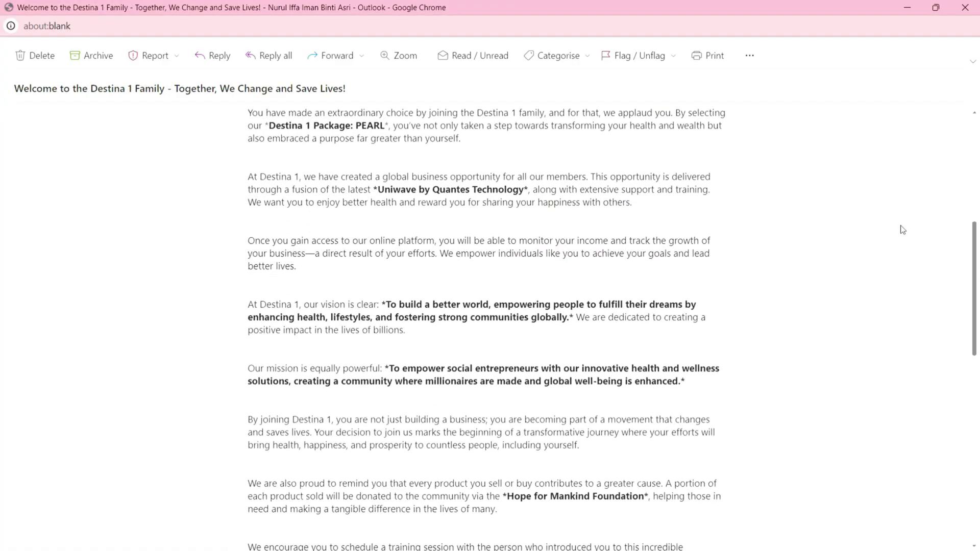
scroll(902, 230, "down", 2)
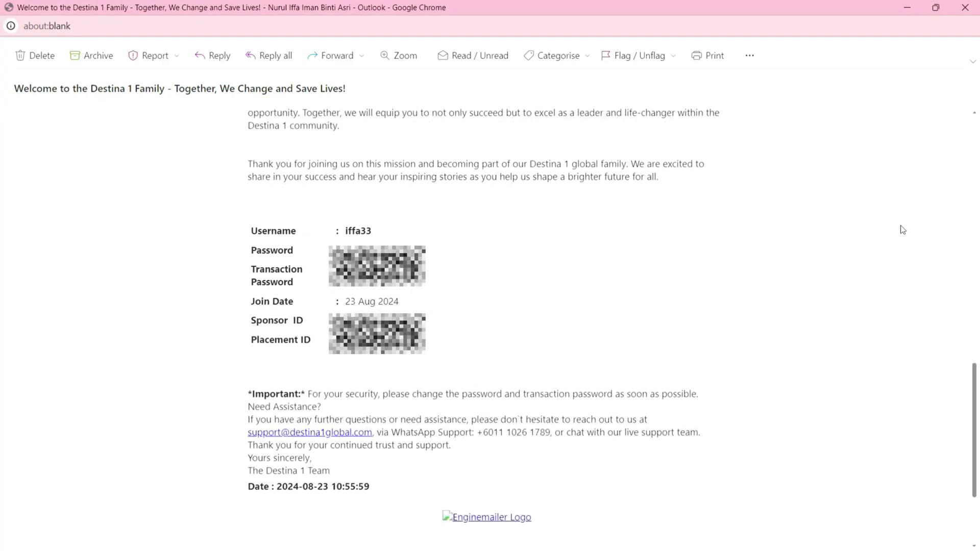